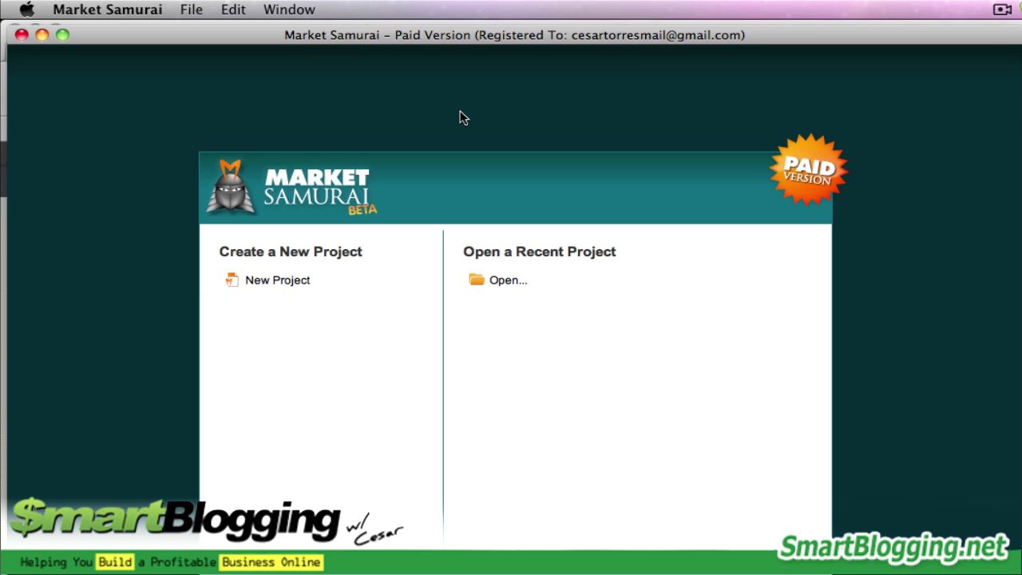
Step: Review the account settings in Preferences, leaving the account email unchanged
click(110, 11)
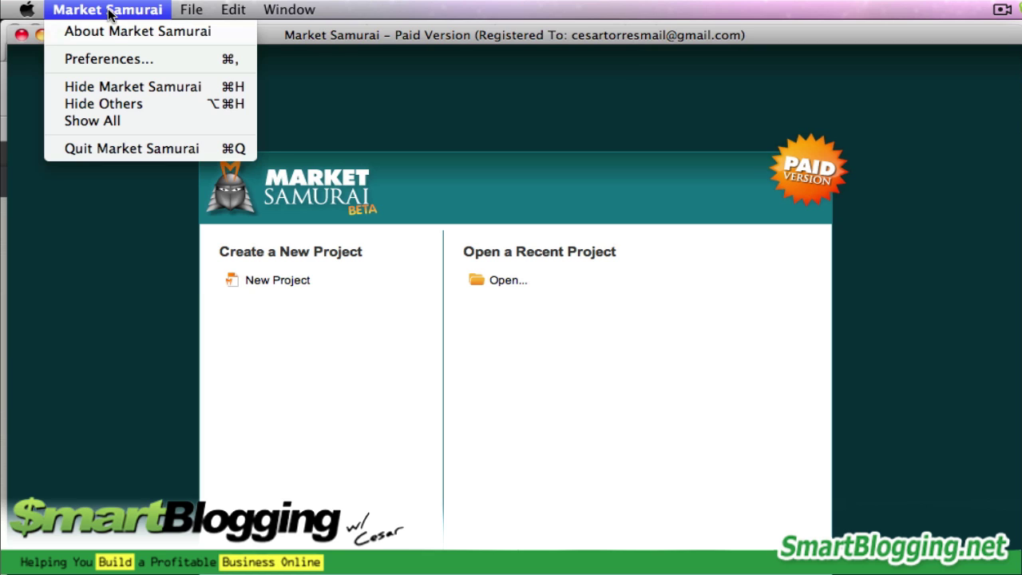
click(117, 60)
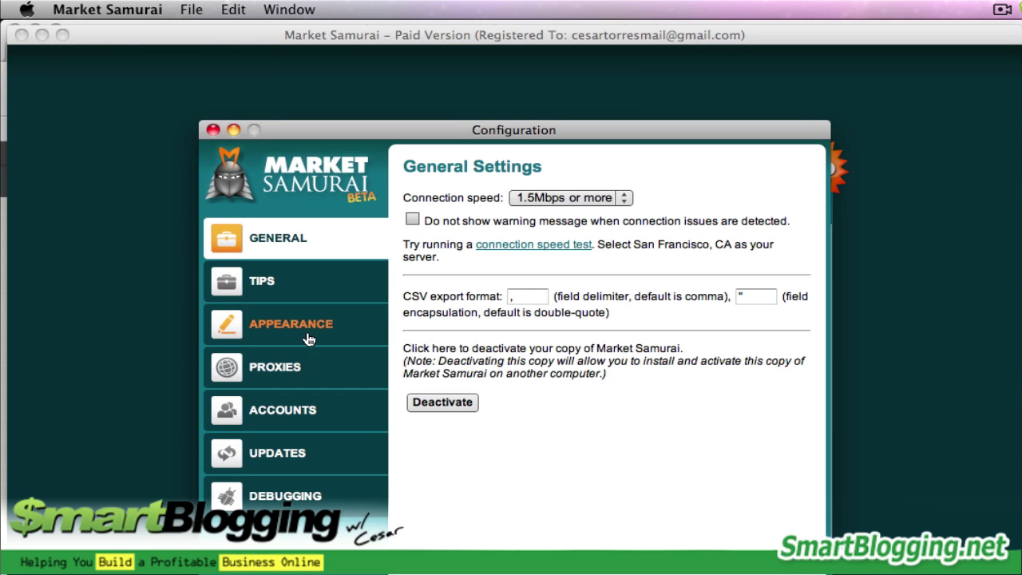
click(290, 413)
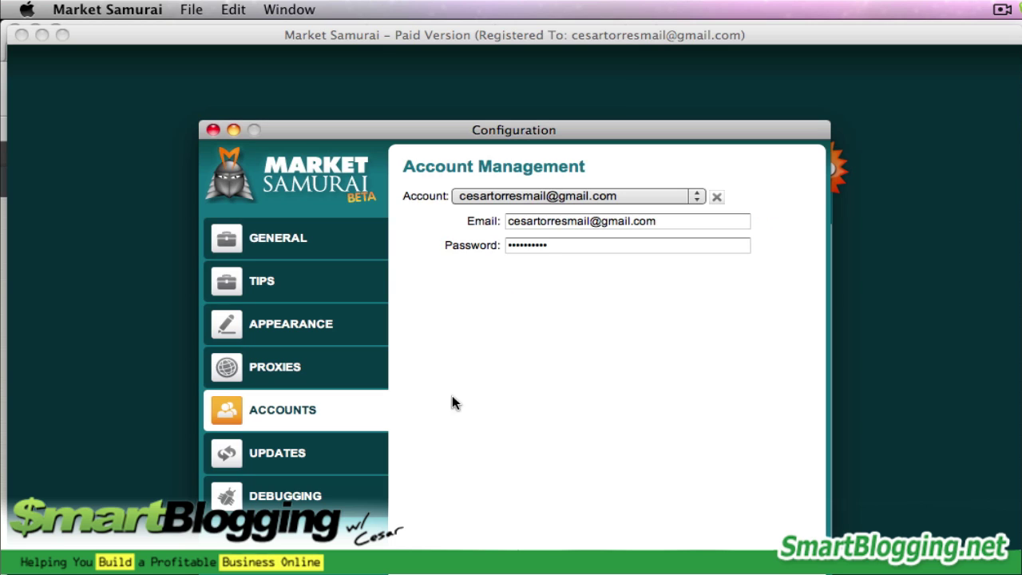
click(677, 226)
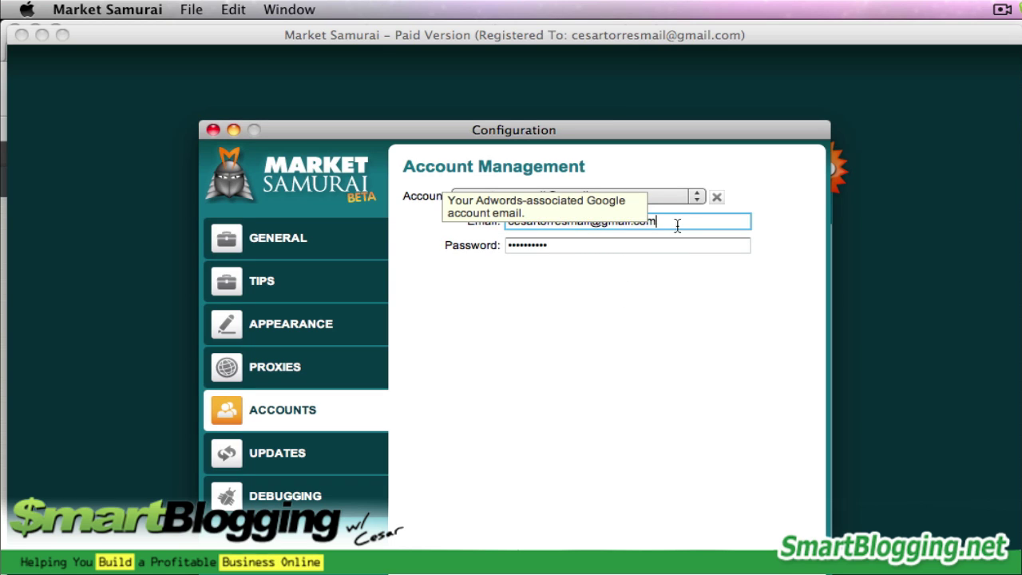
click(612, 336)
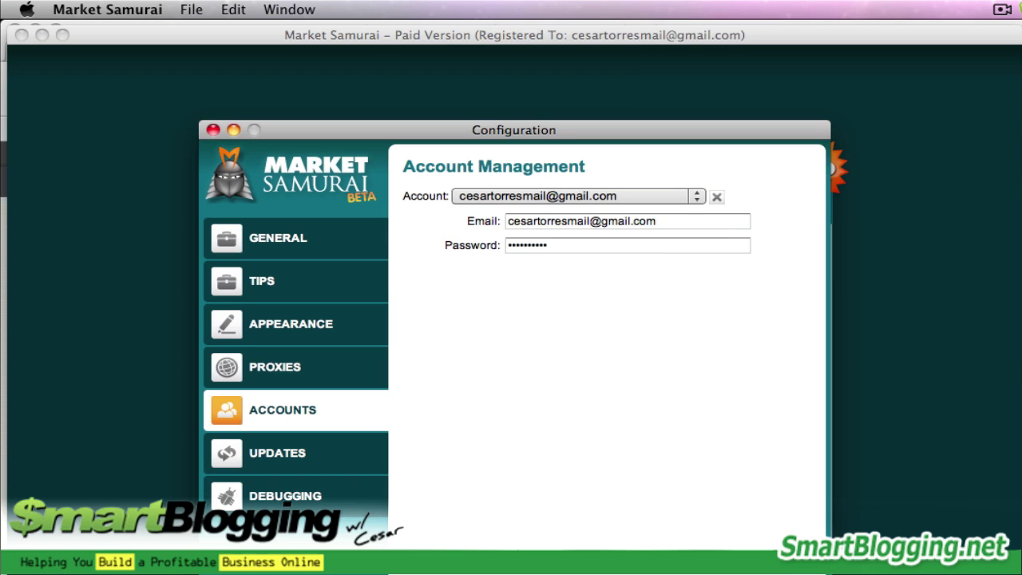
key(super+w)
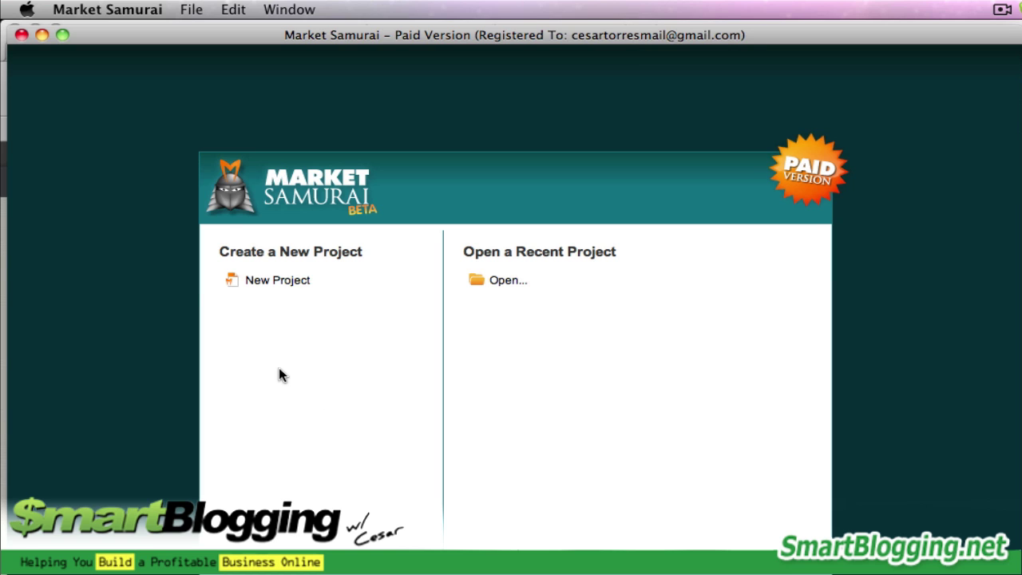
Step: Start a new project with keyword 'my lead system pro' and the title filled from it
click(272, 280)
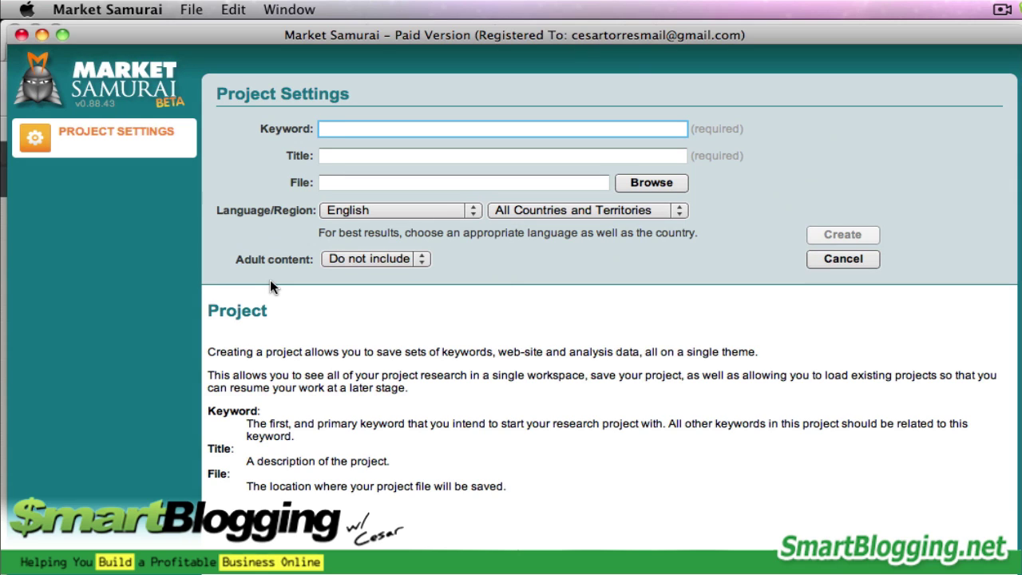
click(778, 60)
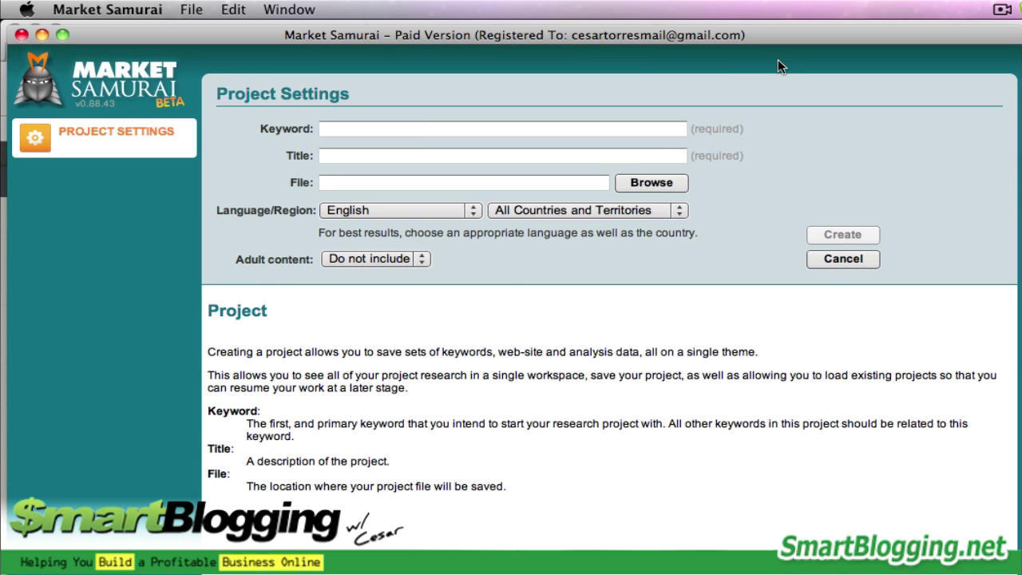
click(355, 127)
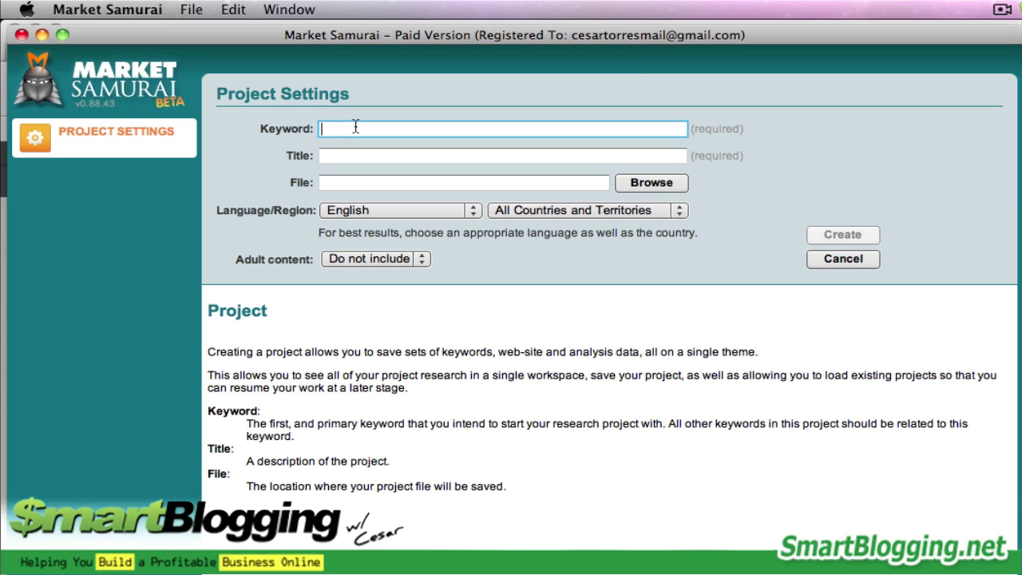
text(my lead system pro)
click(400, 155)
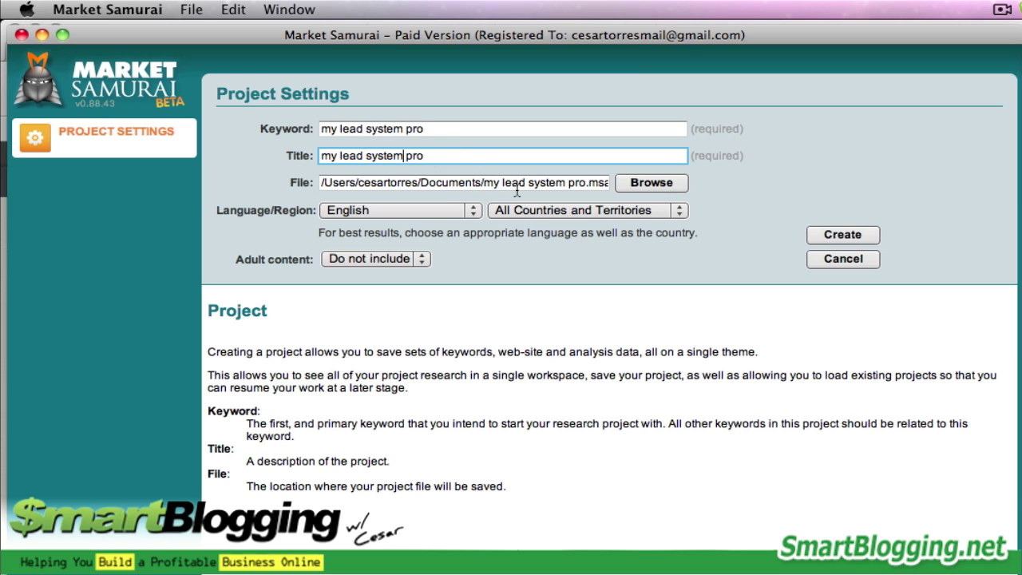
triple_click(414, 130)
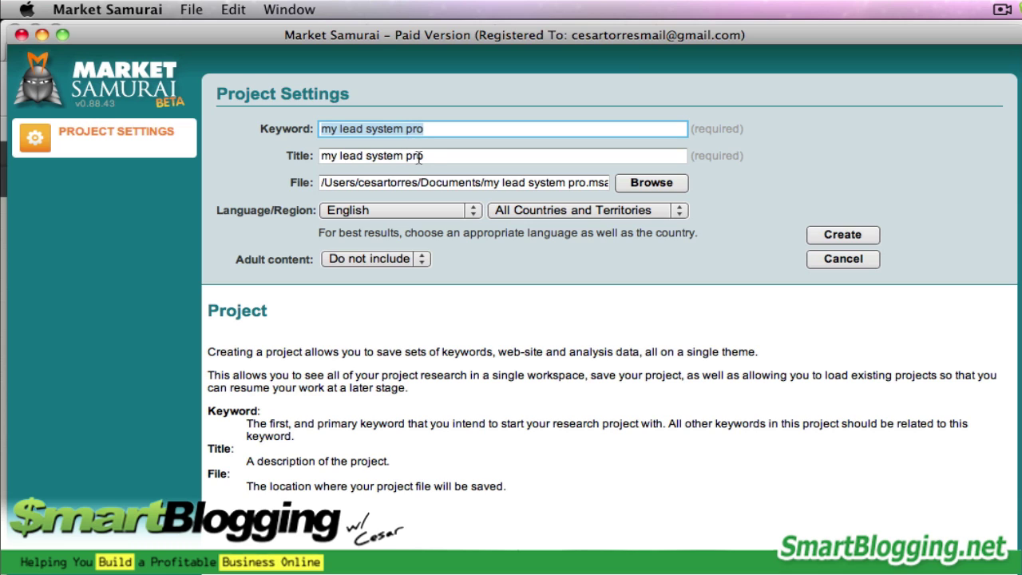
click(418, 157)
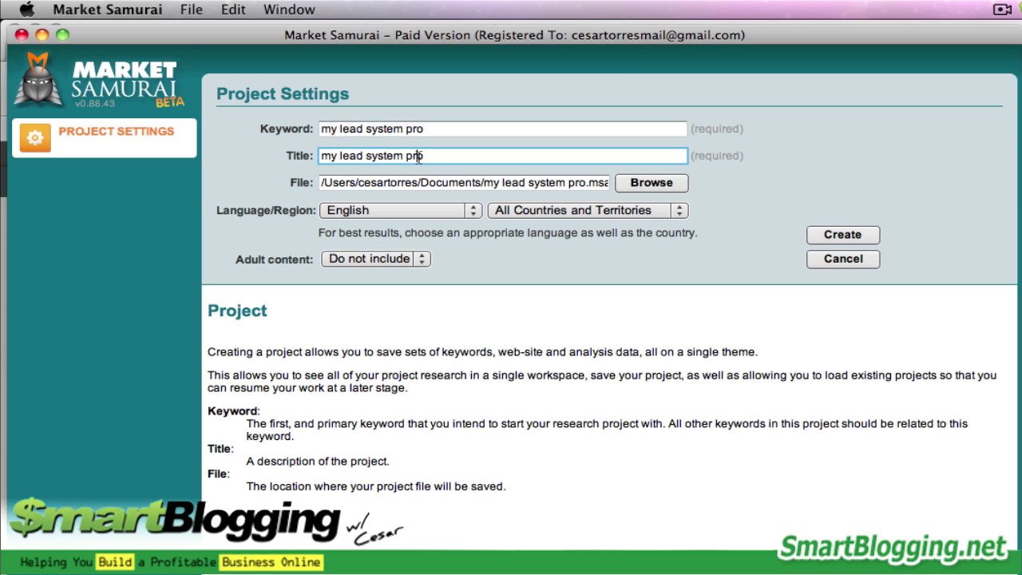
Step: Keep English, All Countries and Territories and adult content excluded, then create the project
click(386, 211)
click(389, 217)
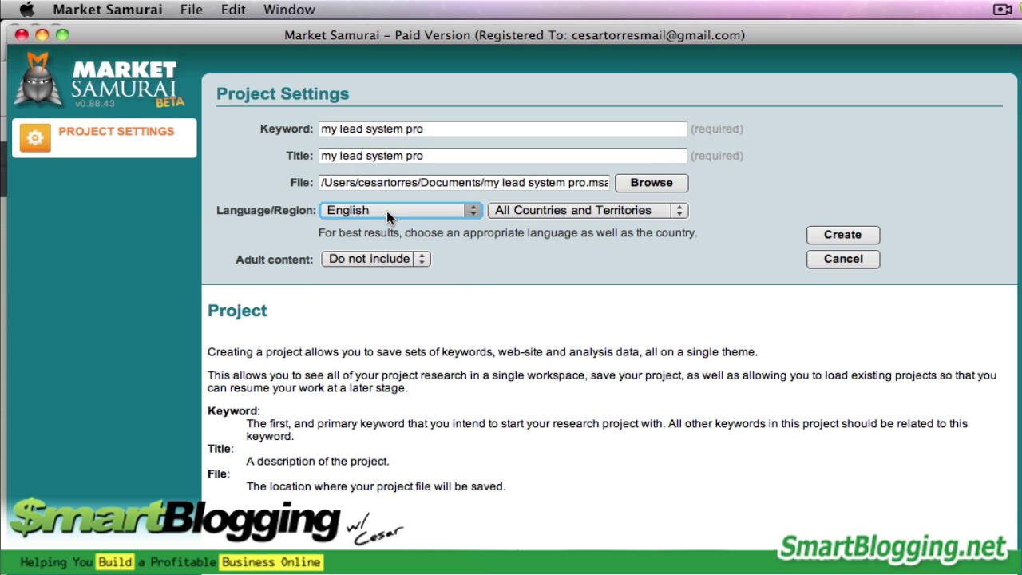
click(591, 212)
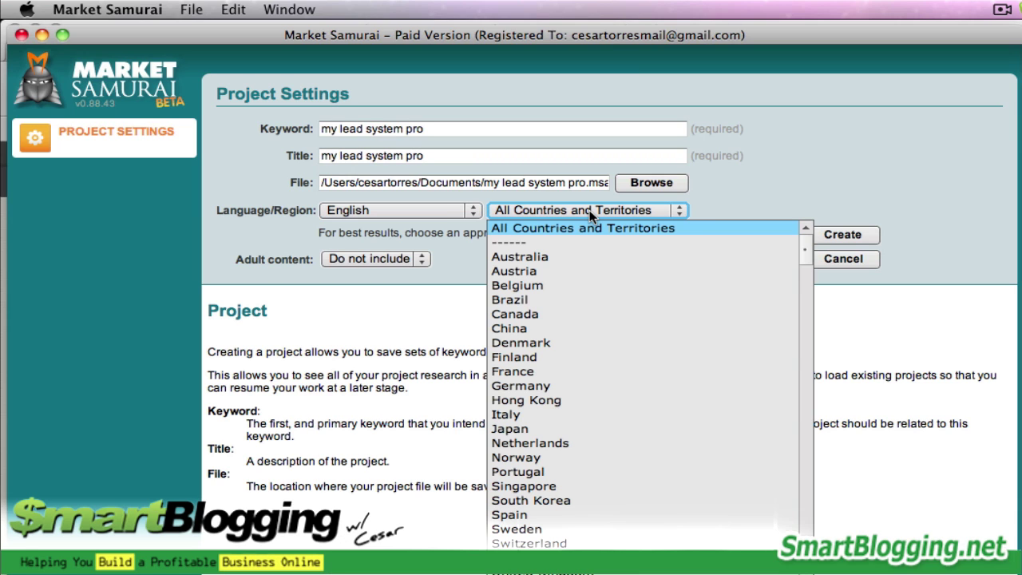
click(460, 260)
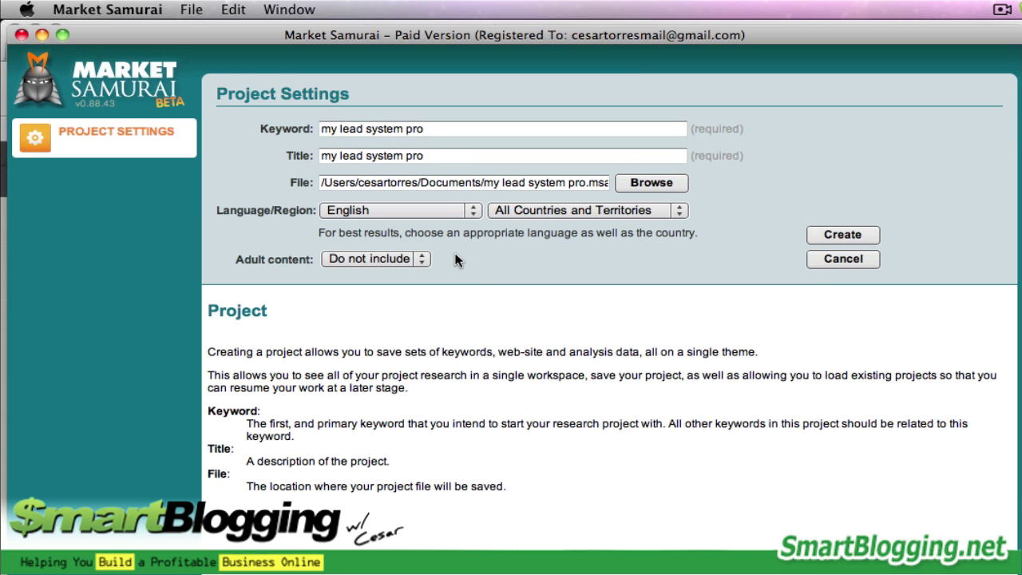
click(364, 257)
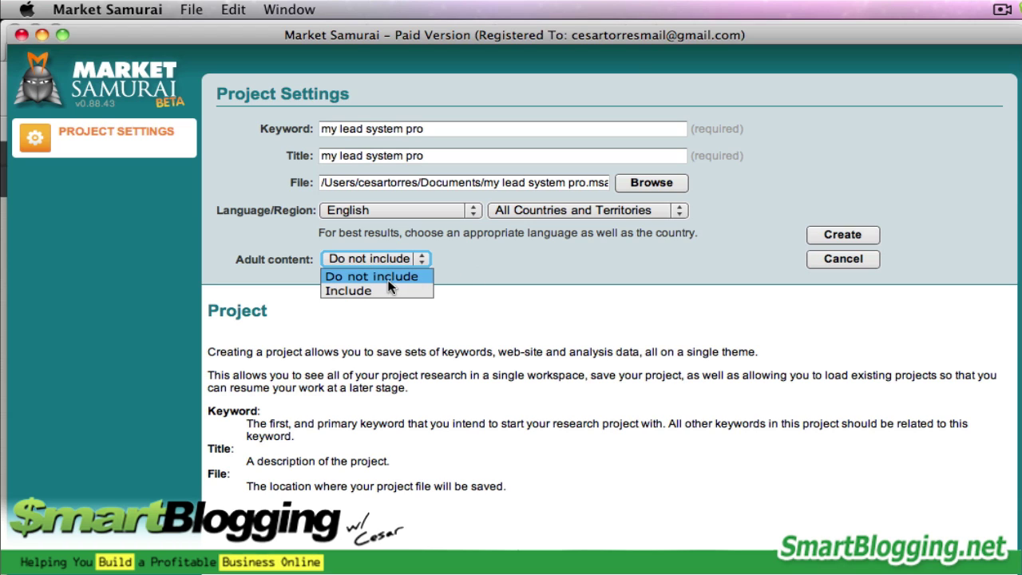
click(465, 258)
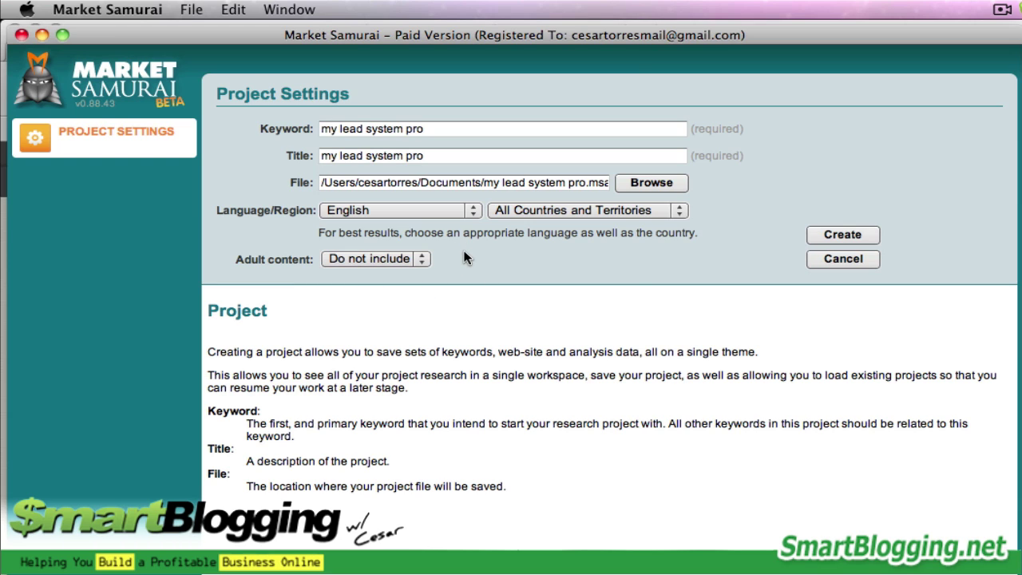
click(843, 234)
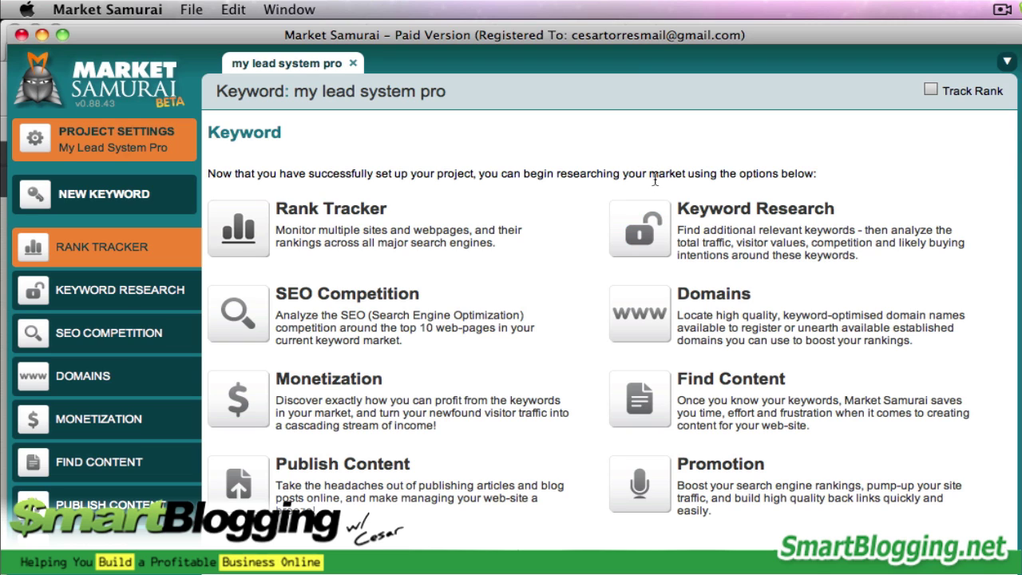
click(644, 231)
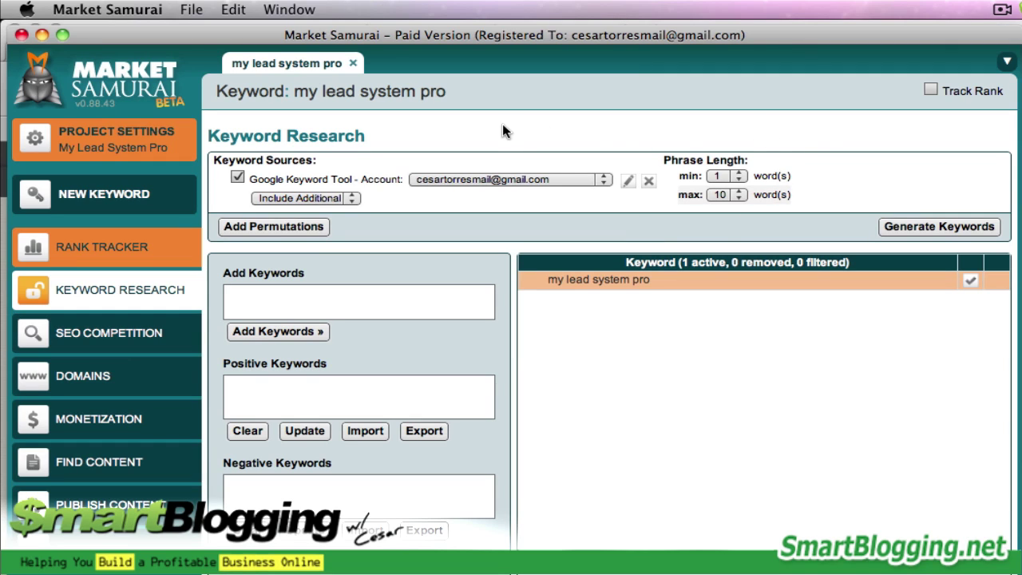
click(479, 180)
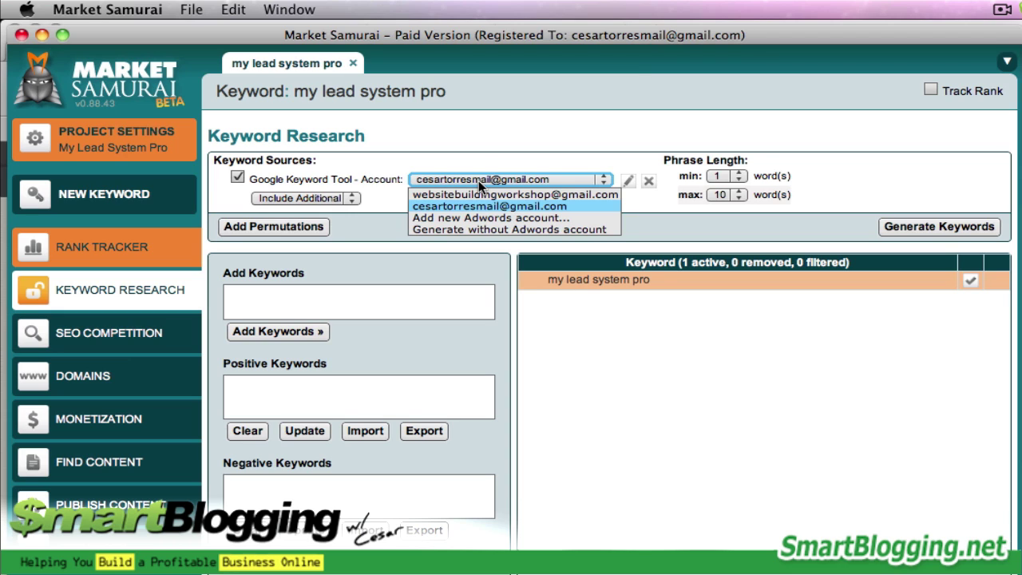
click(477, 160)
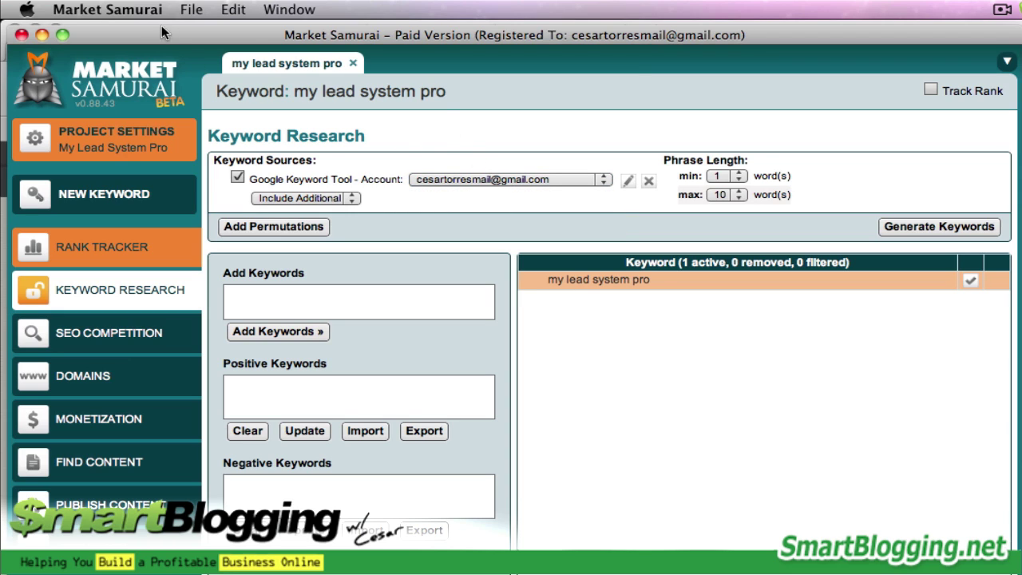
click(125, 9)
click(488, 82)
Step: Set Phrase Length to minimum 2 and maximum 5 words, then generate keywords
click(737, 177)
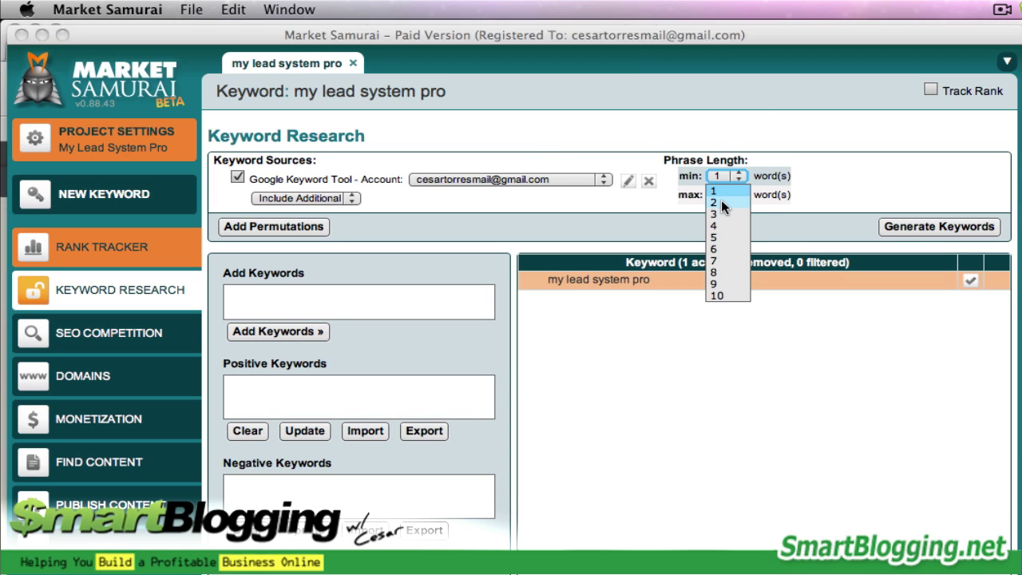
click(718, 202)
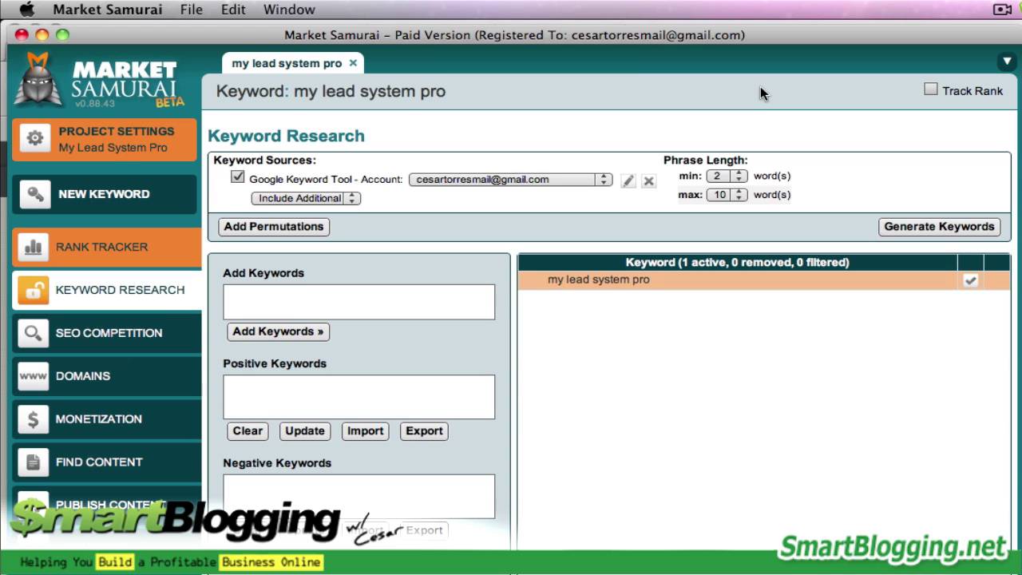
click(728, 176)
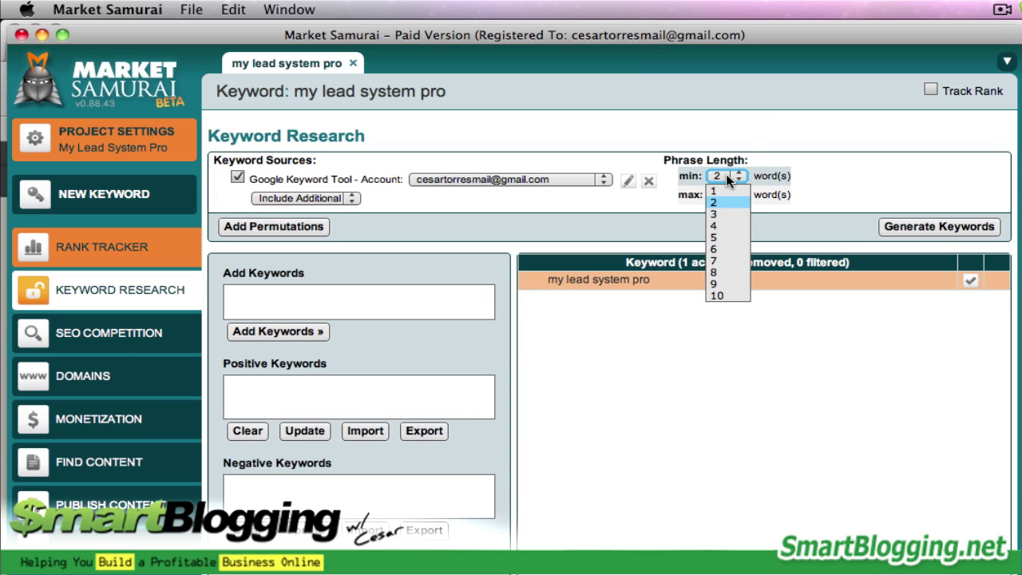
click(726, 204)
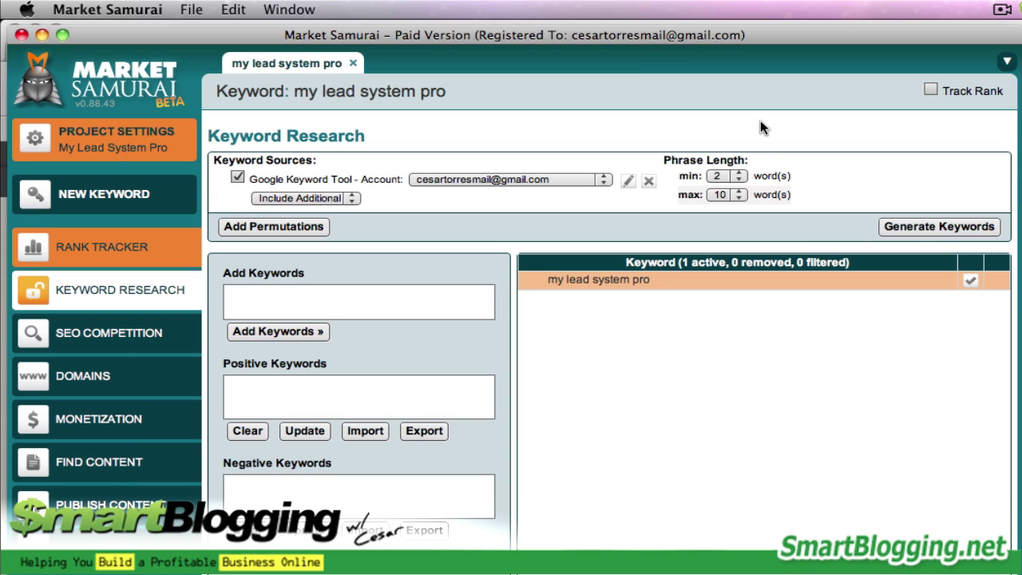
click(725, 196)
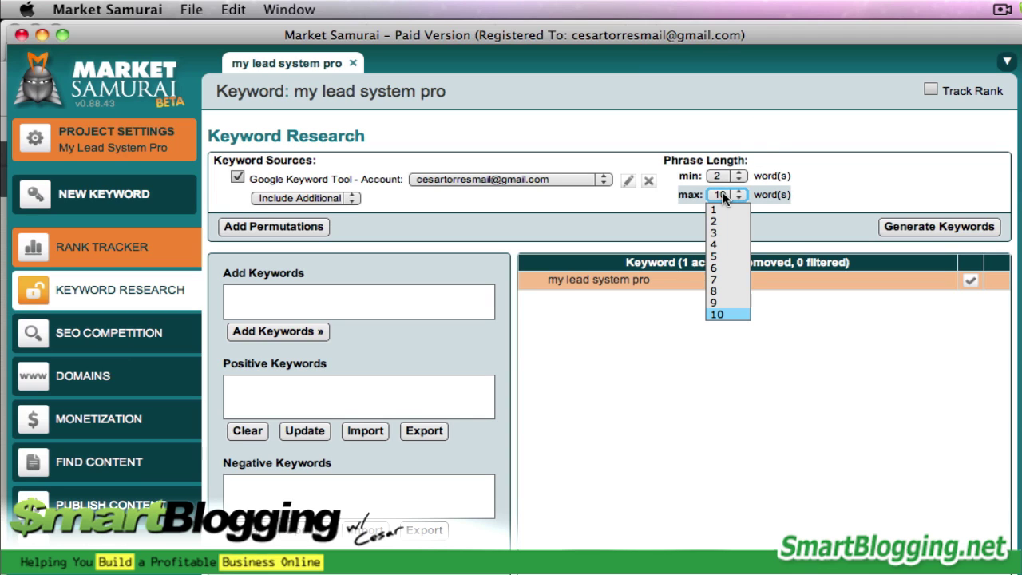
click(721, 255)
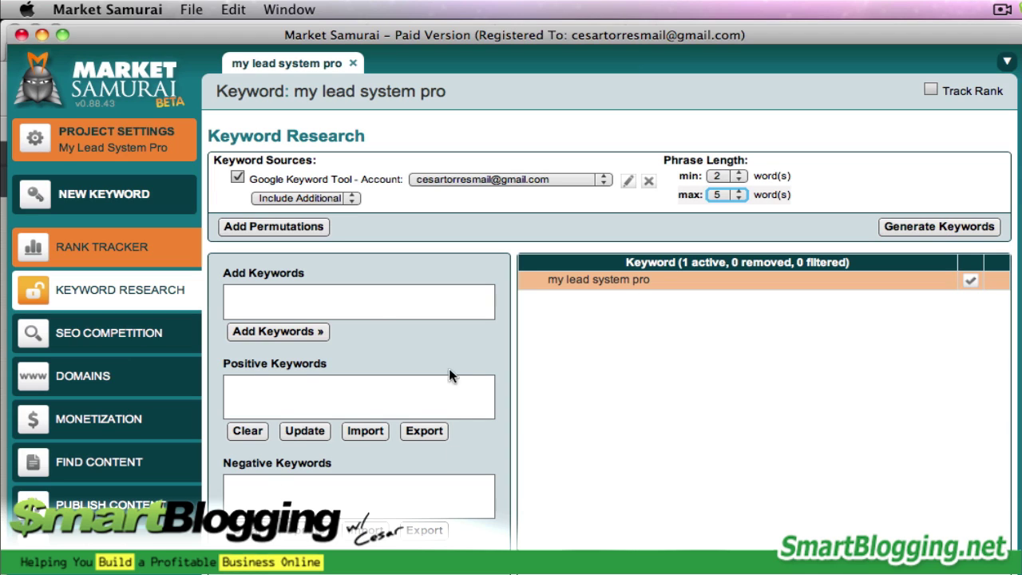
click(912, 226)
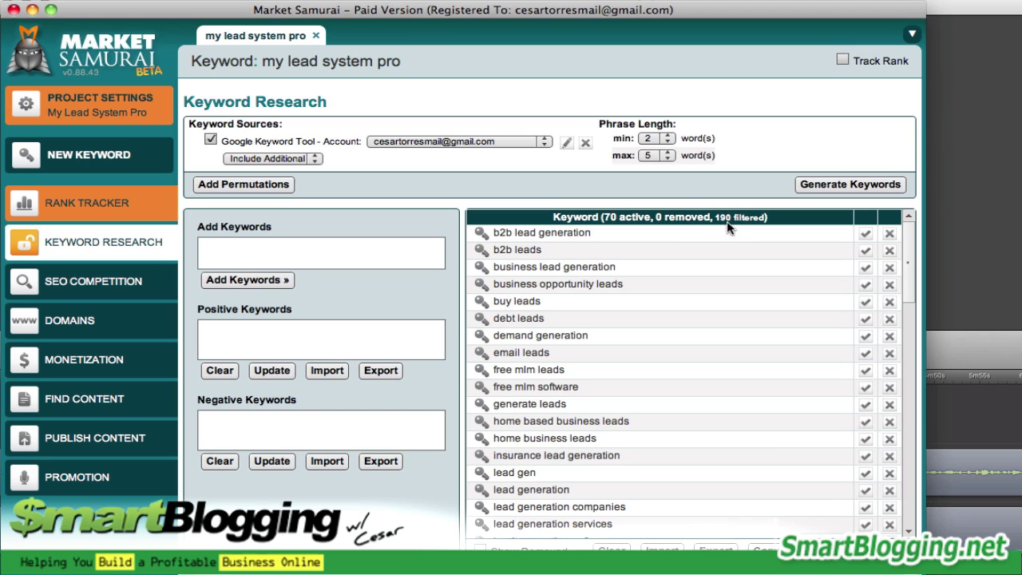
Step: Highlight the '190 filtered' count and scroll to the bottom of the 70-keyword list
drag(715, 221, 764, 226)
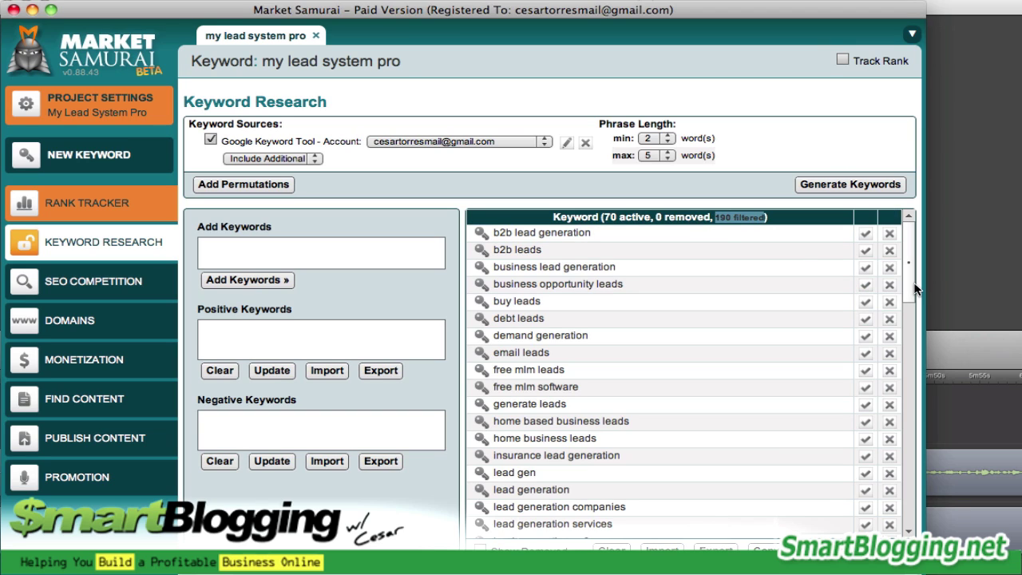
drag(911, 283, 910, 507)
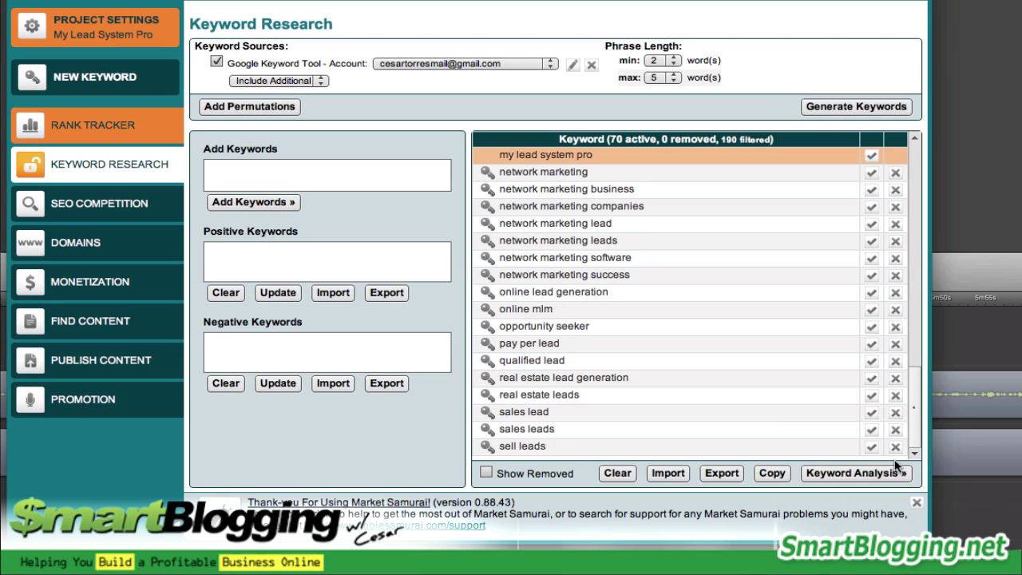
Step: Send keywords to Keyword Analysis and review the SEOT 500, SEOC 100000 and SEOV 100 filters
click(846, 473)
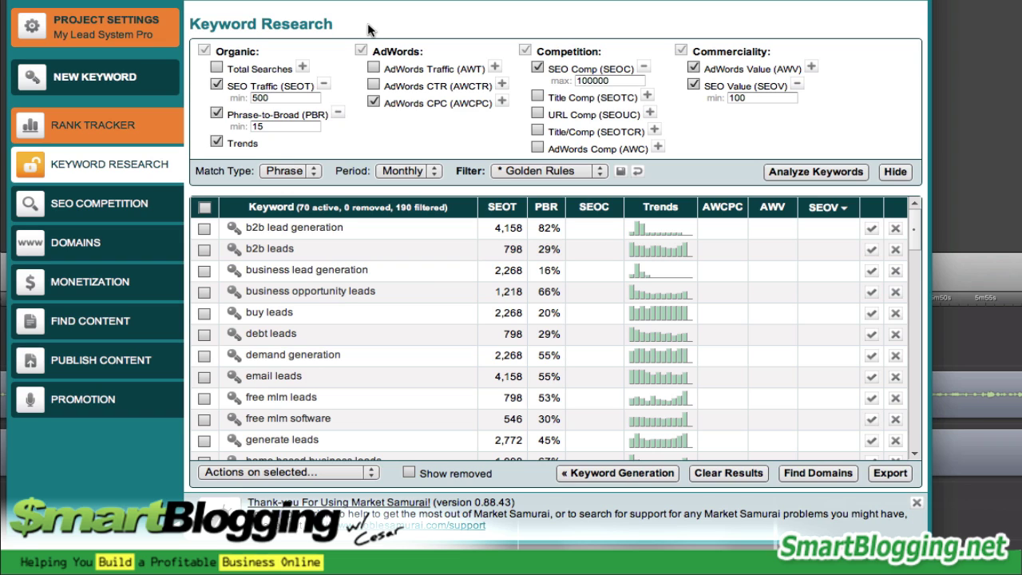
double_click(278, 96)
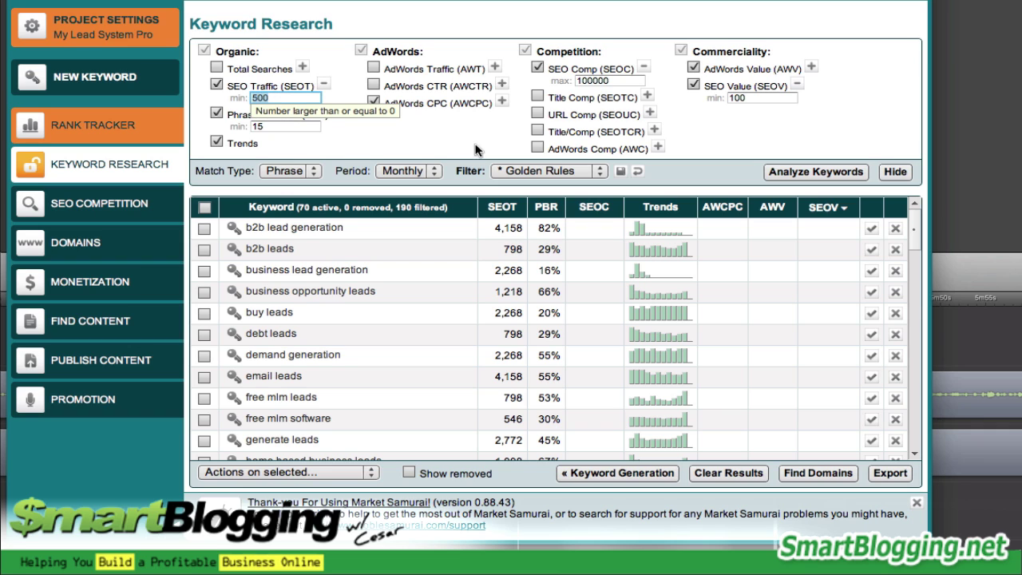
double_click(617, 83)
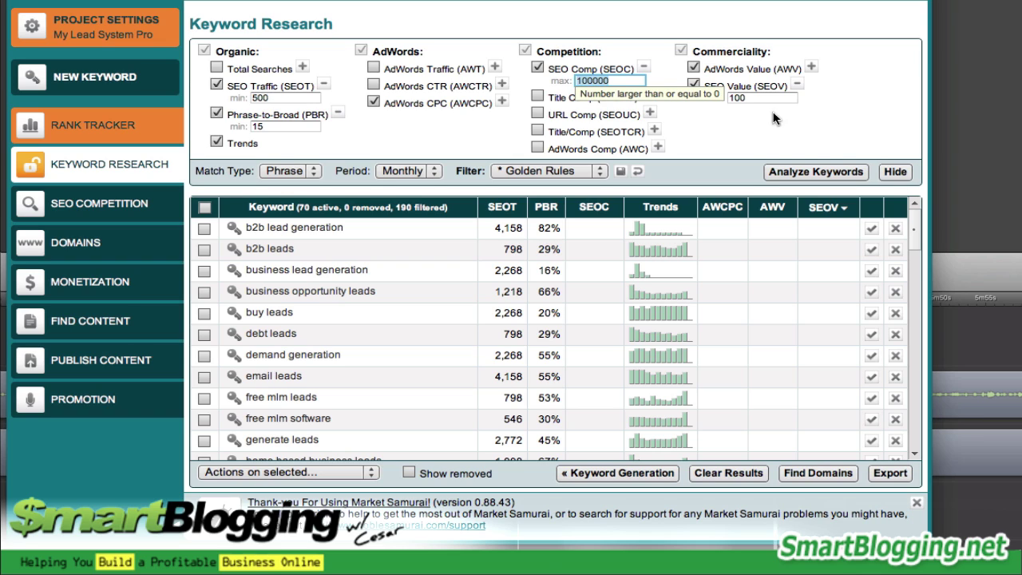
double_click(756, 97)
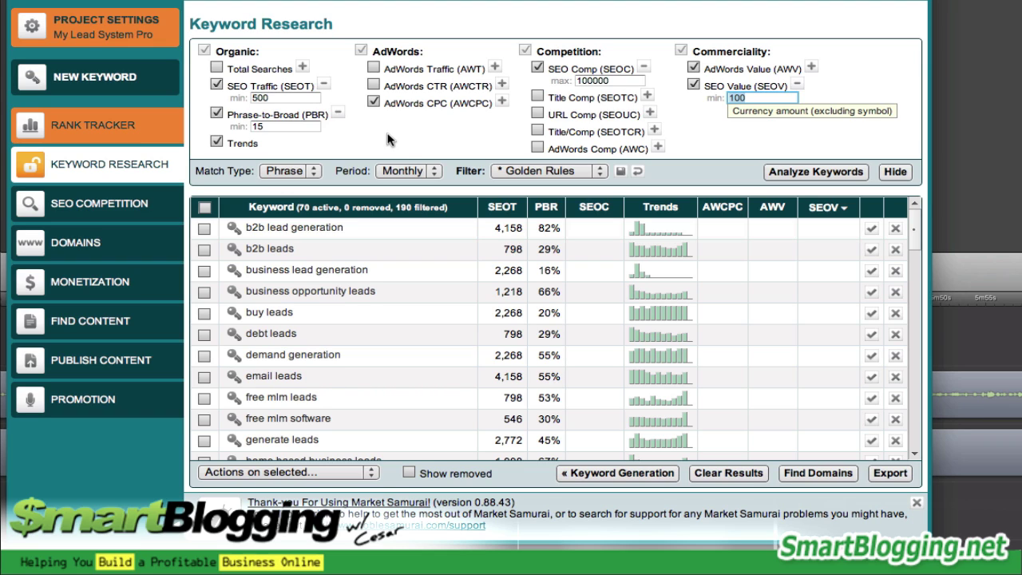
click(289, 171)
click(281, 199)
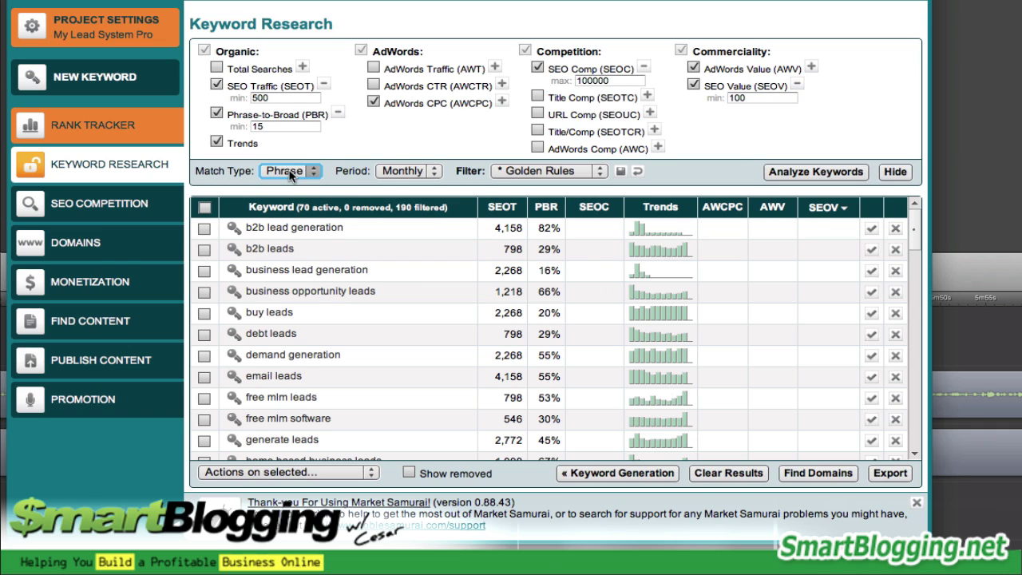
click(396, 172)
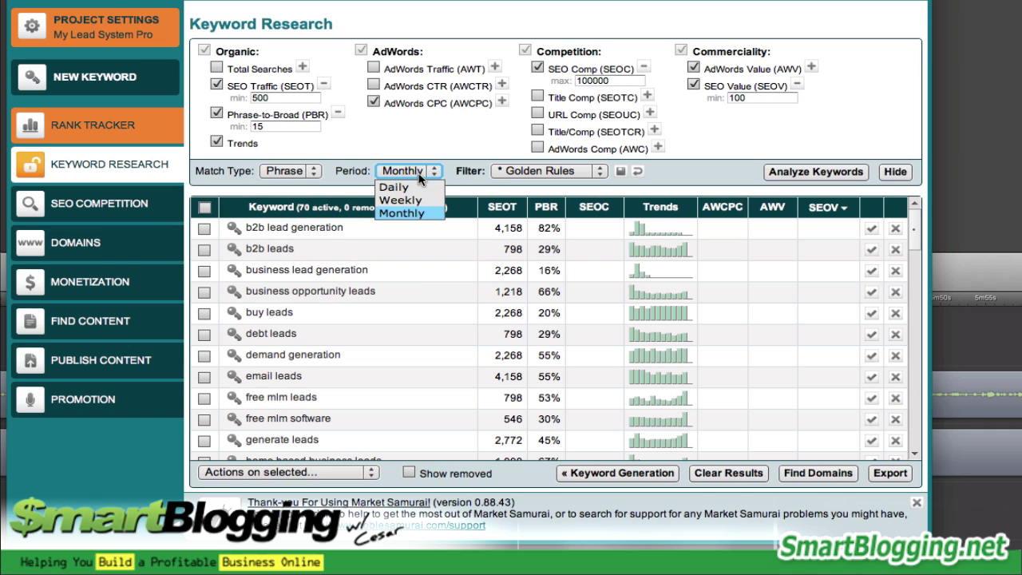
click(416, 214)
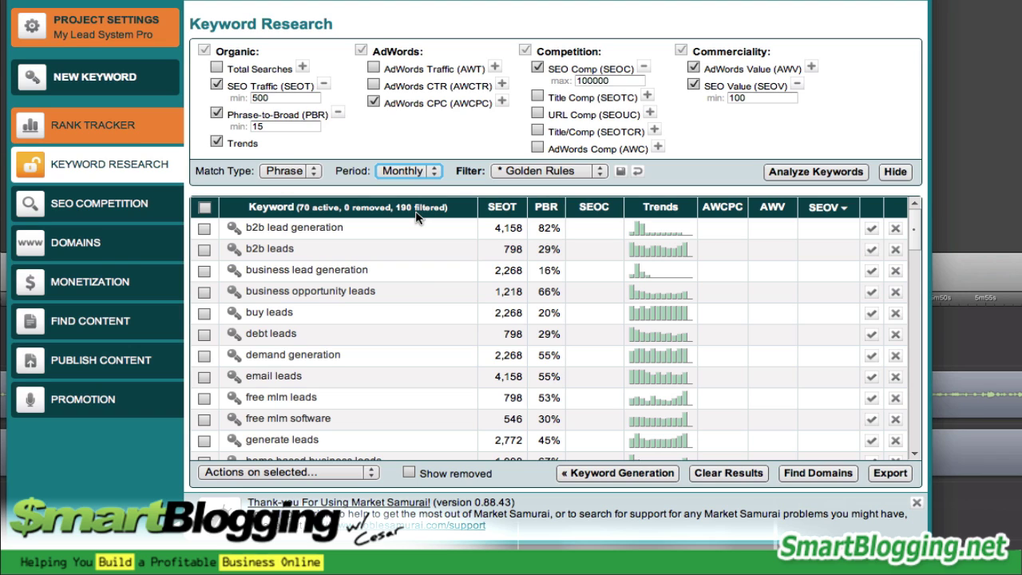
double_click(274, 98)
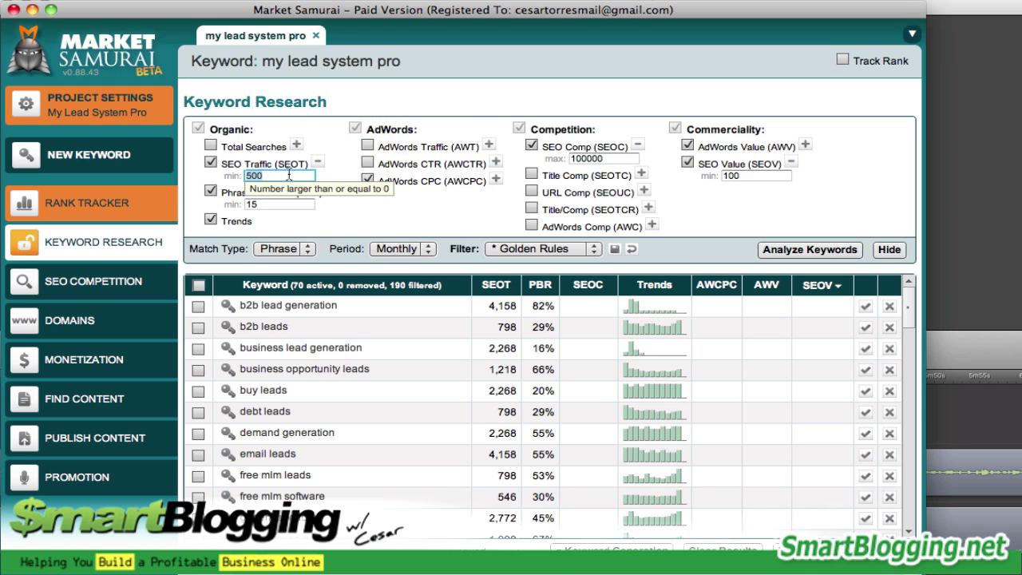
click(345, 186)
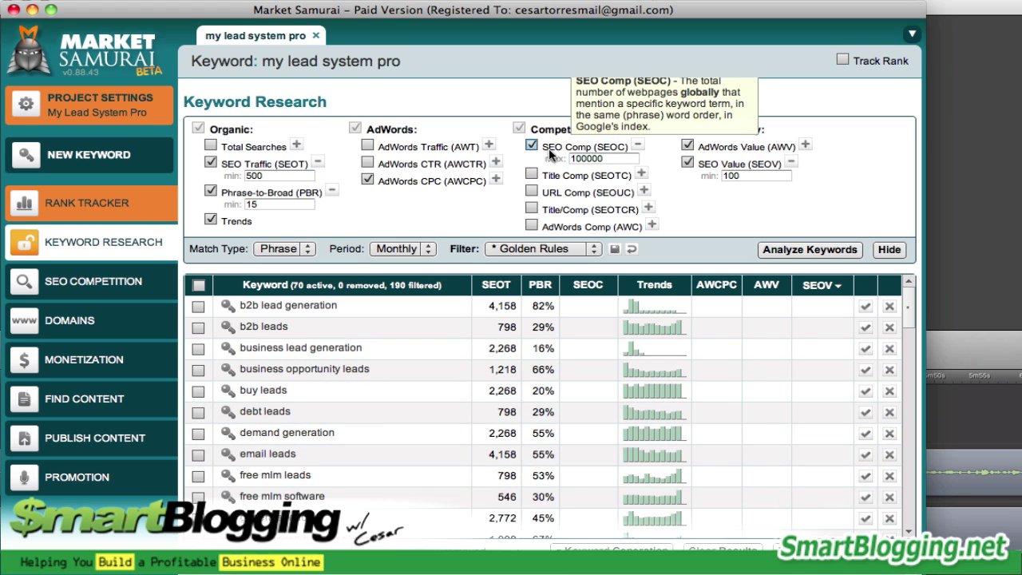
double_click(615, 160)
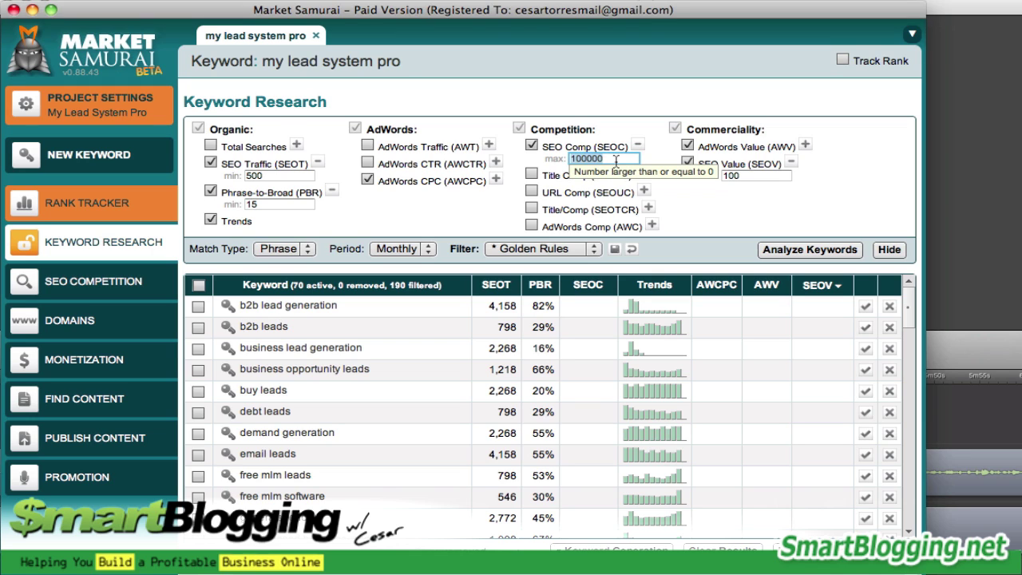
click(616, 161)
key(Tab)
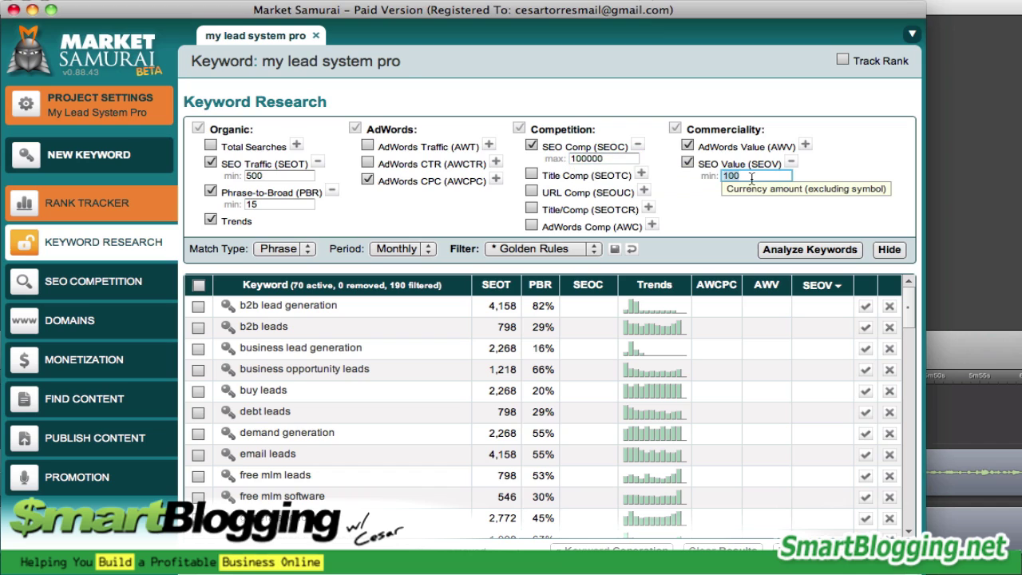
Step: Keep Phrase match and Monthly period, then analyze keywords, leaving six that pass Golden Rules
click(718, 230)
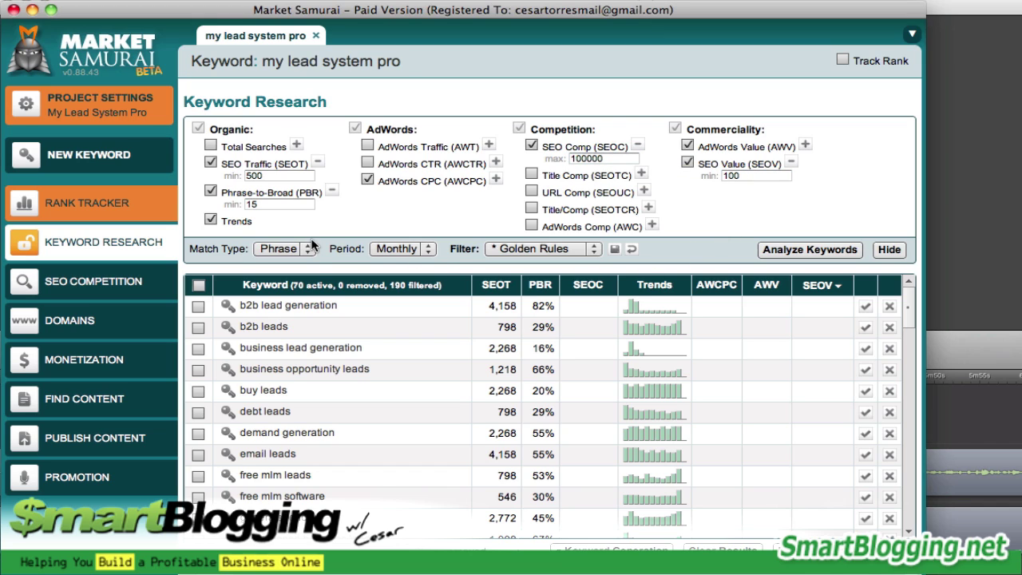
click(284, 249)
click(284, 247)
click(413, 248)
click(413, 247)
click(807, 250)
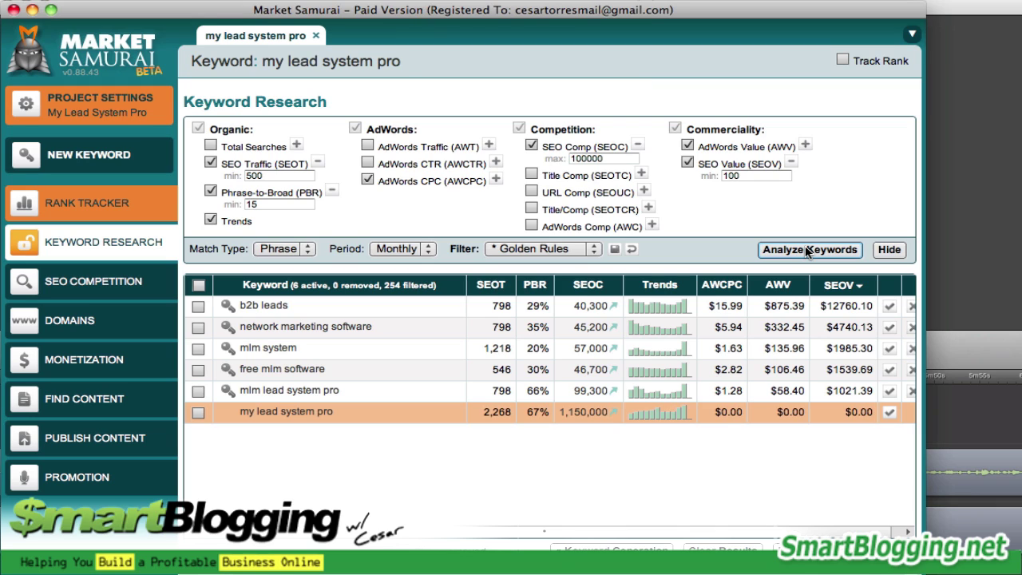
Step: Sort by SEOT descending and open 'mlm lead system pro' in a new tab
click(494, 286)
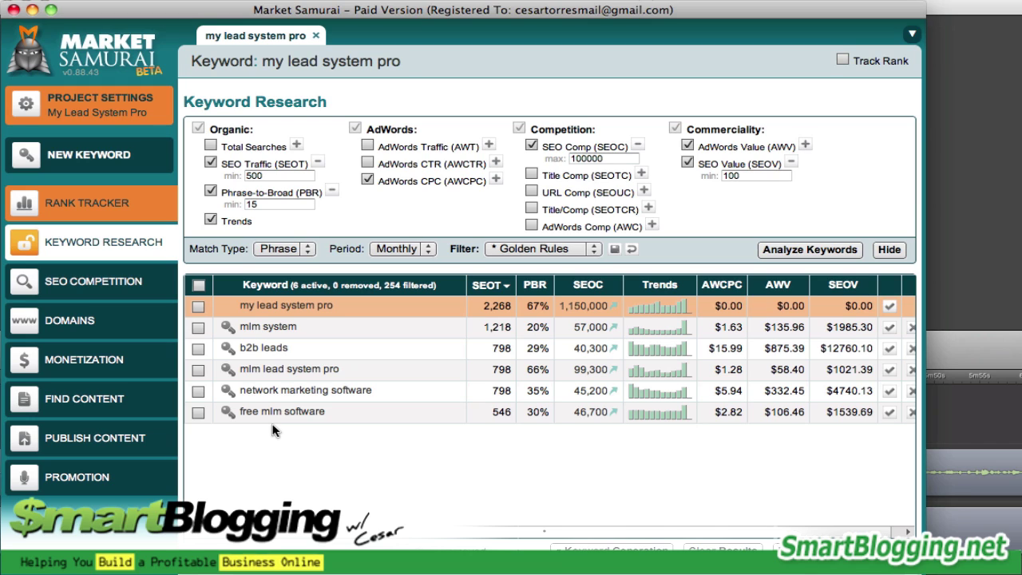
click(228, 370)
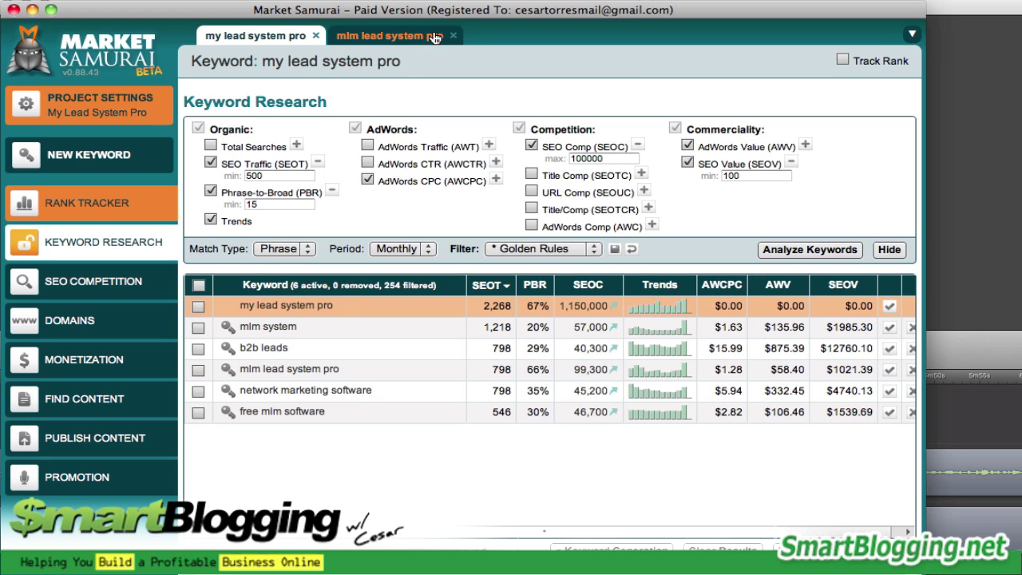
Step: On the 'mlm lead system pro' tab, generate SEO Competition results for the top 9 URLs
click(389, 36)
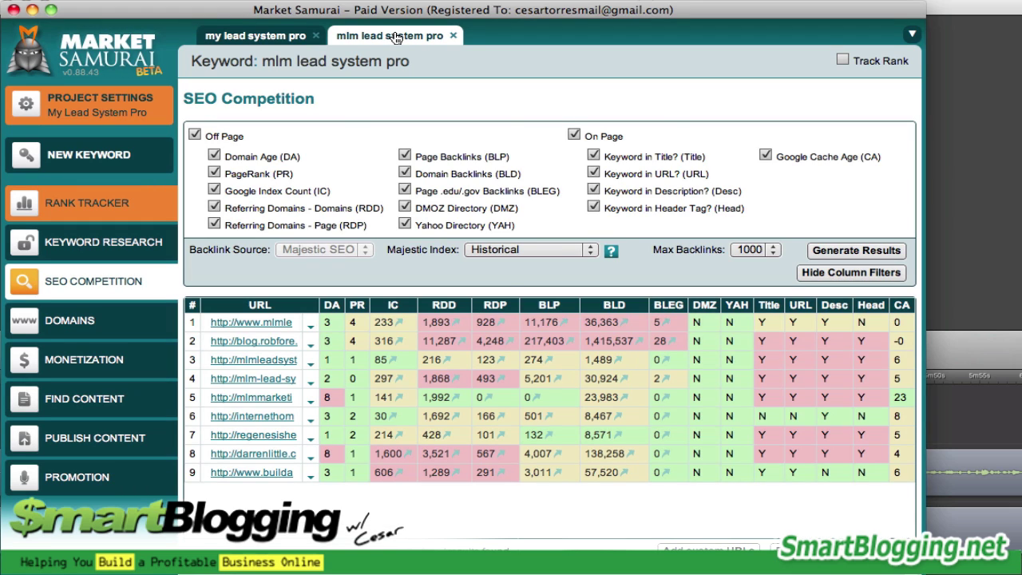
click(122, 288)
mouse_move(704, 314)
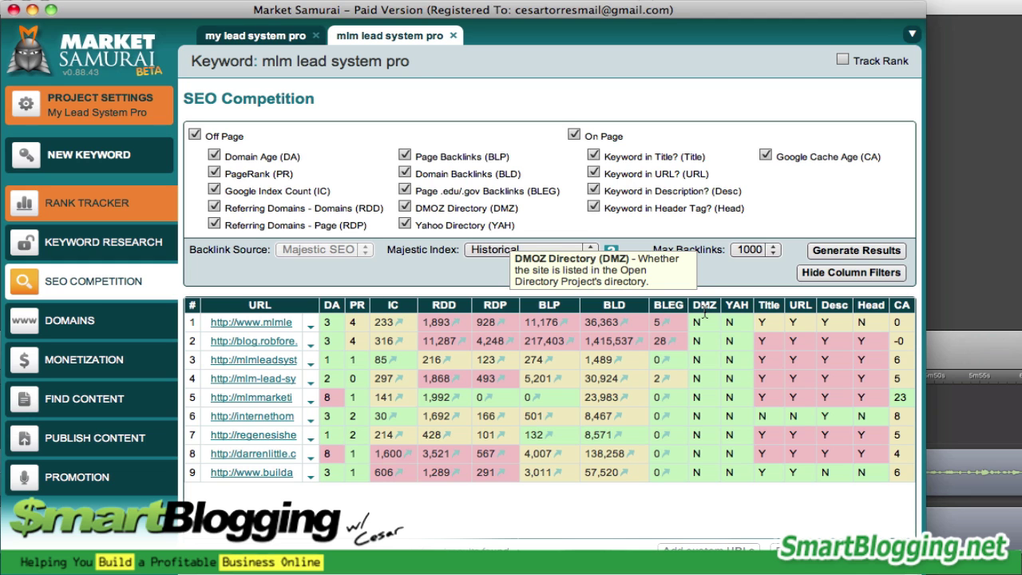
click(405, 39)
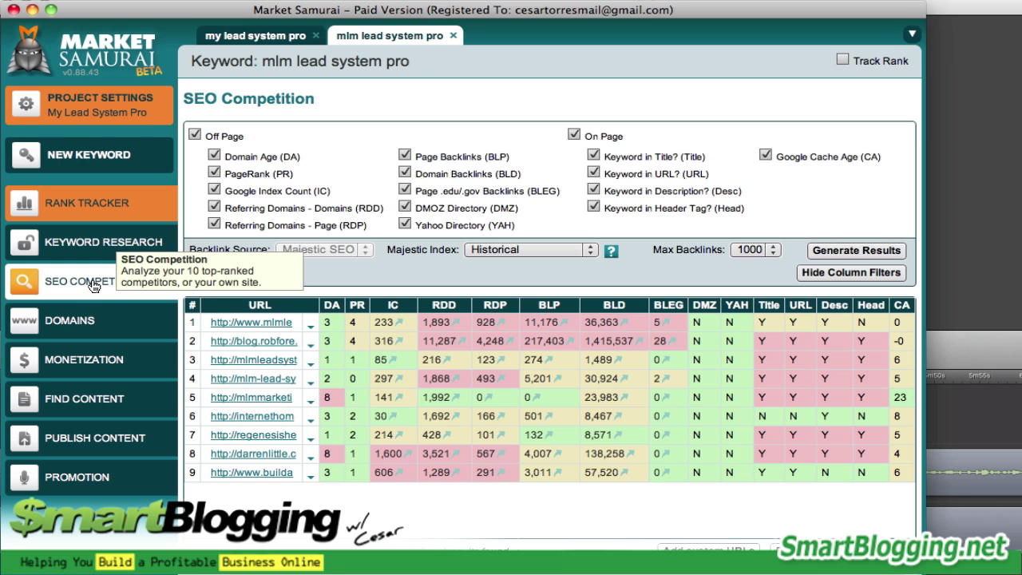
click(93, 283)
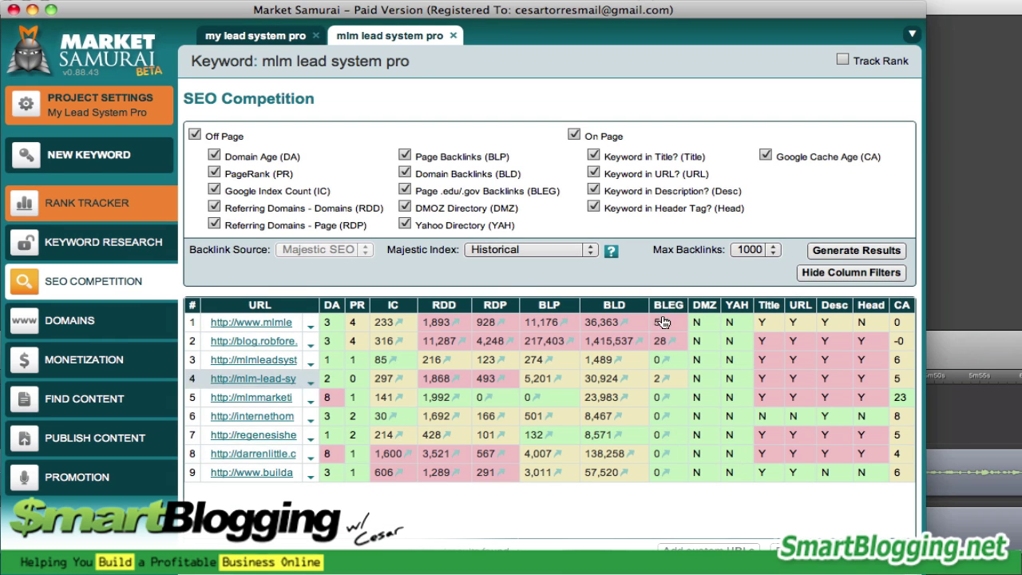
click(858, 251)
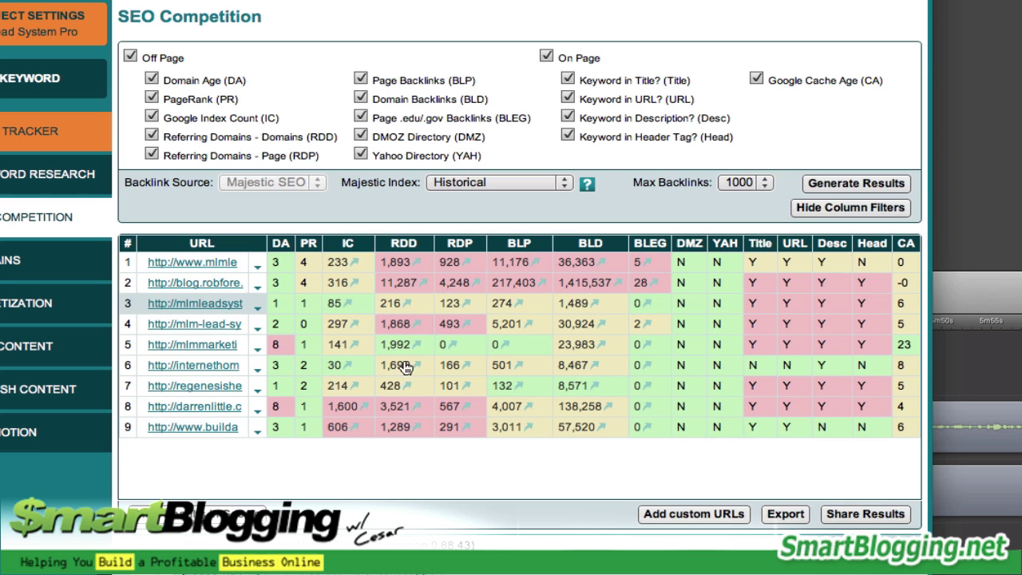
Step: Expand row 3 and run PR Analysis on mlmleadsystemproexplained.com's 96 backlinks
click(257, 307)
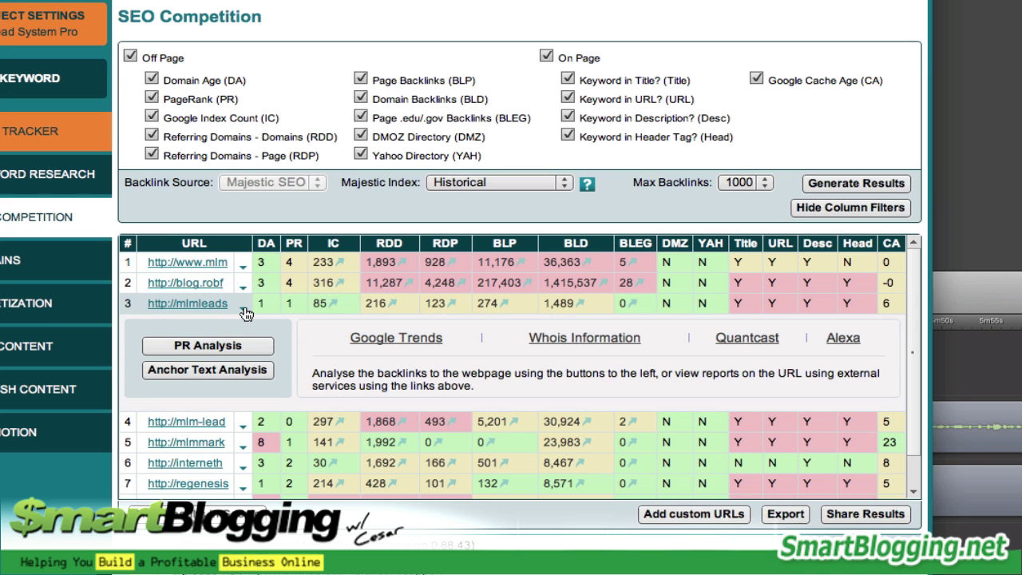
click(244, 309)
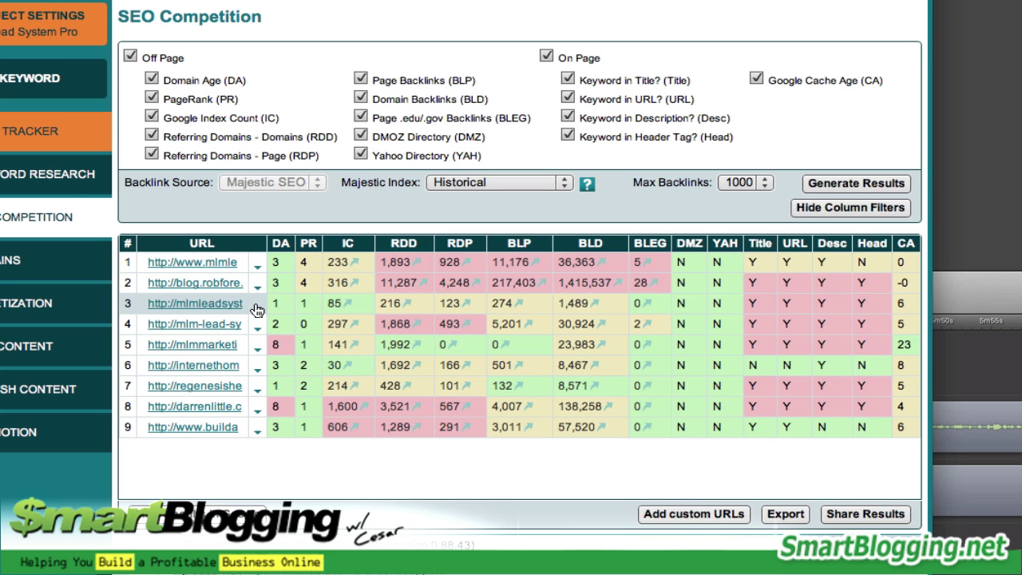
click(256, 310)
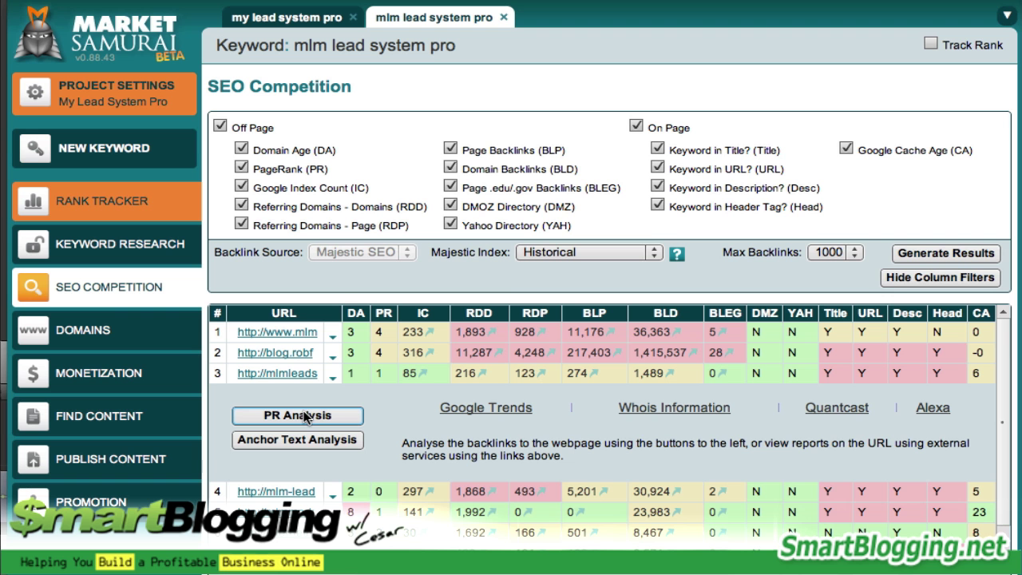
click(304, 415)
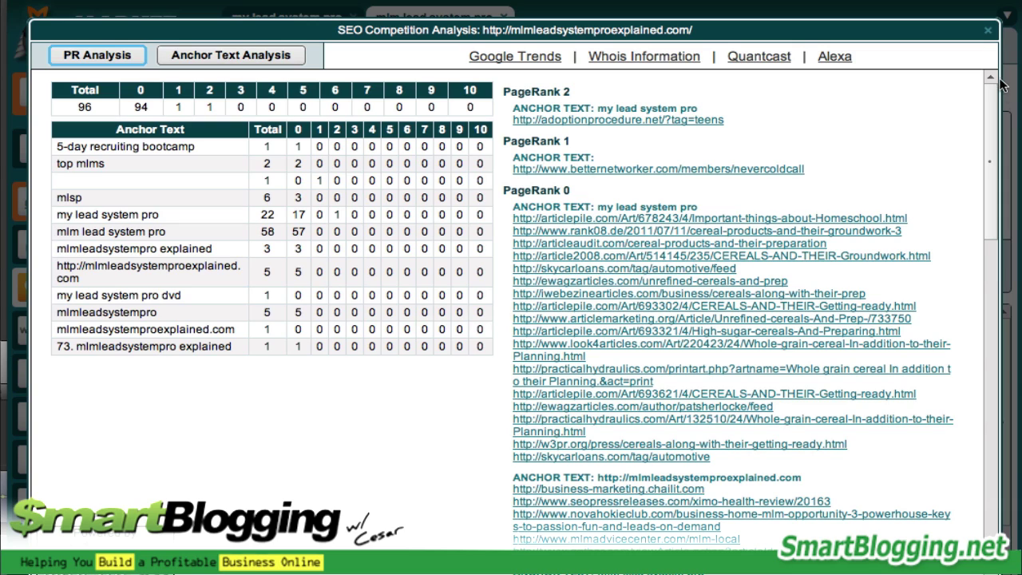
click(990, 32)
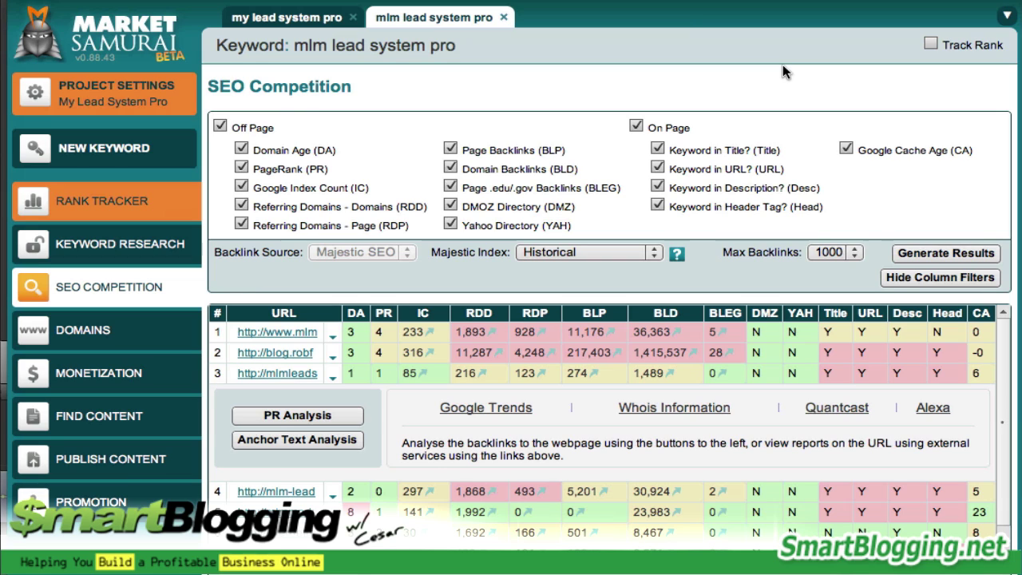
Step: Collapse row 3's detail panel so all nine competitor URLs show again
click(331, 378)
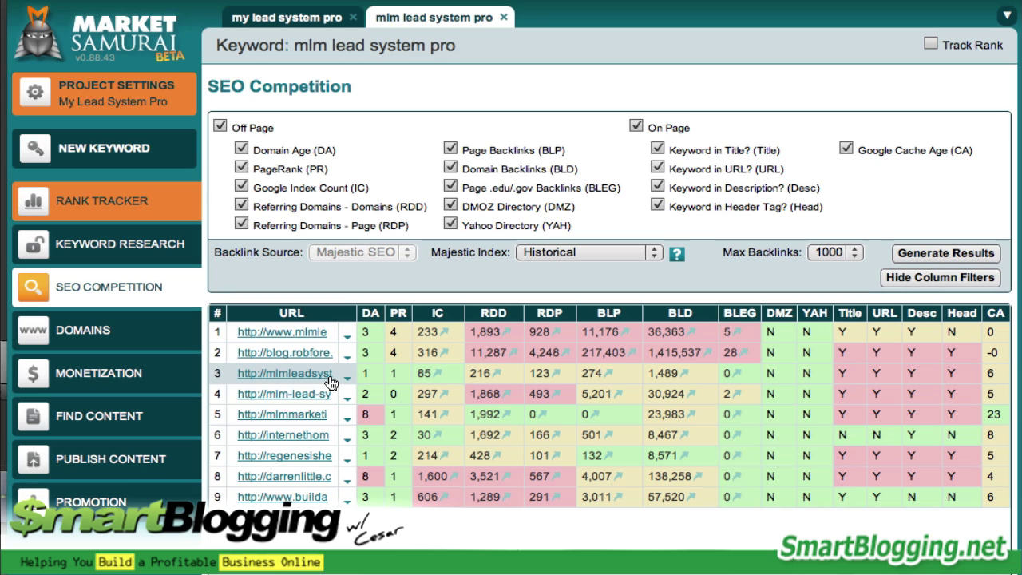